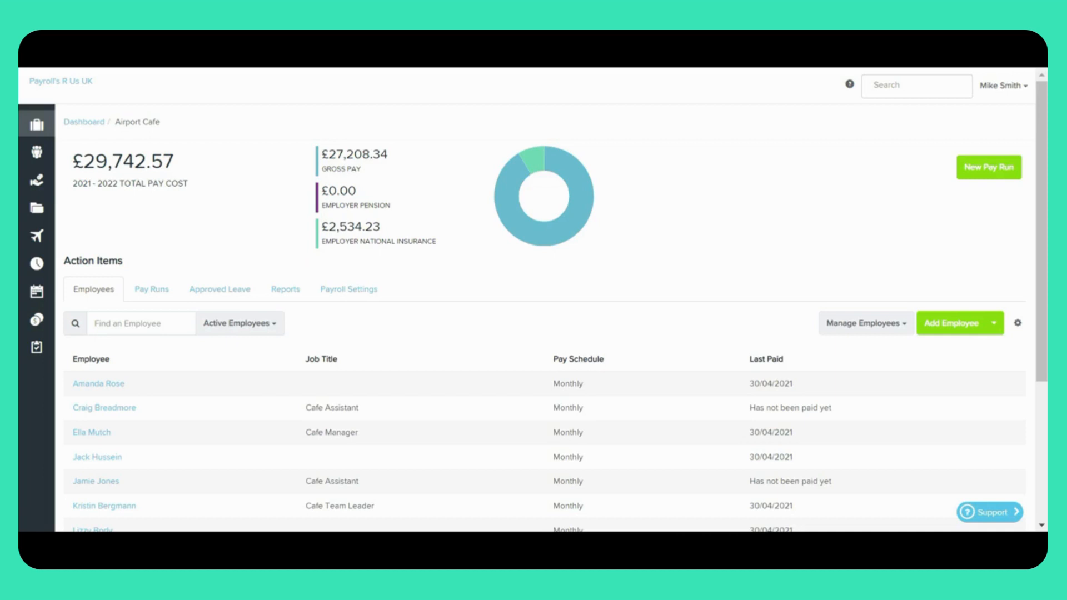
# Open the pension settings of the Airport Cafe business and start adding a manual pension scheme.
pyautogui.moveTo(37, 125)
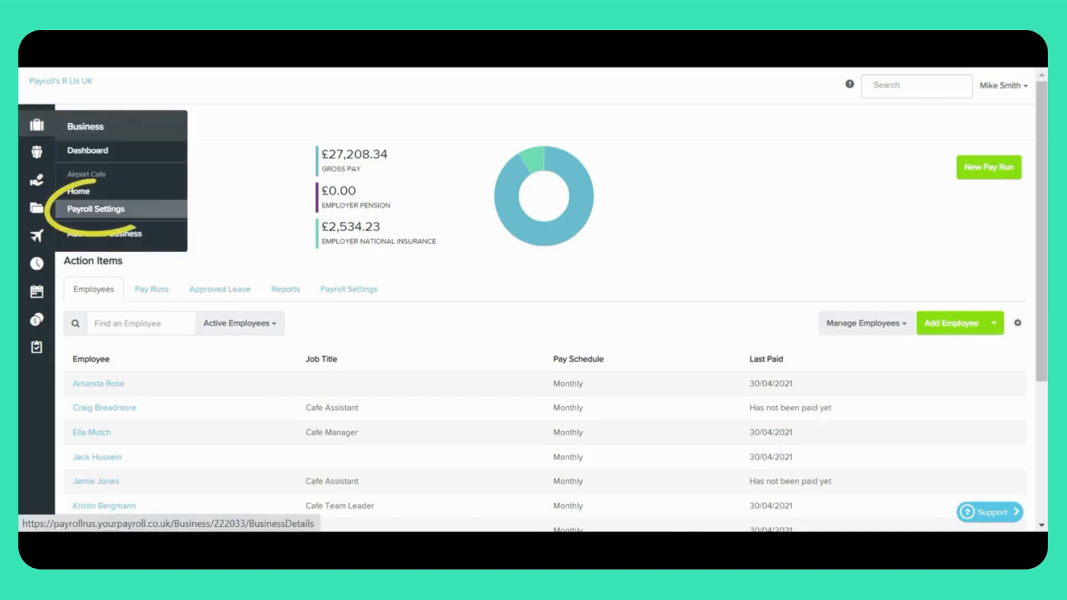
pyautogui.click(95, 208)
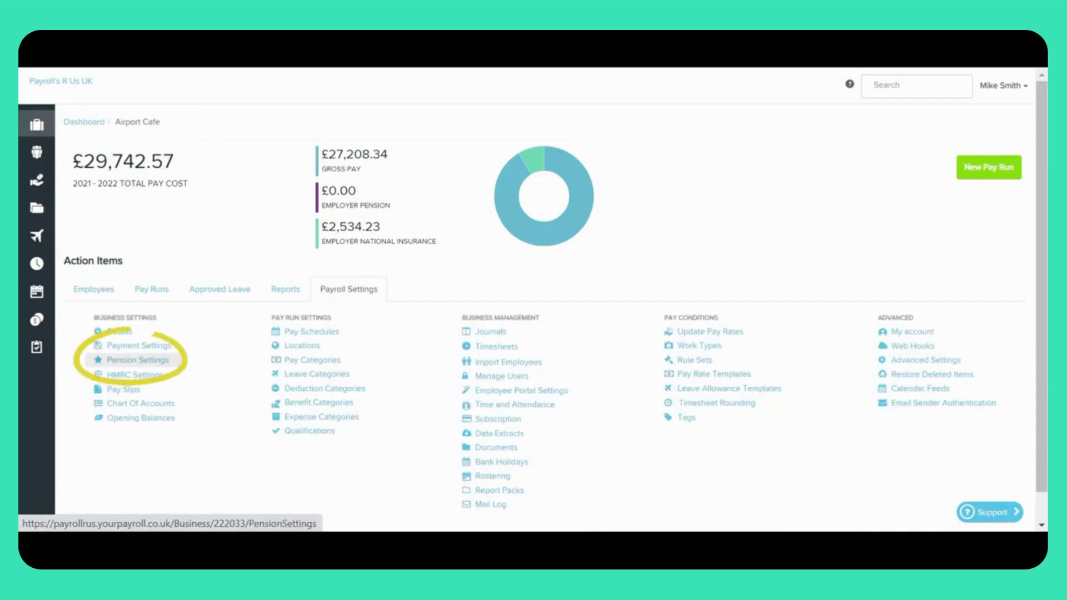
pyautogui.click(137, 360)
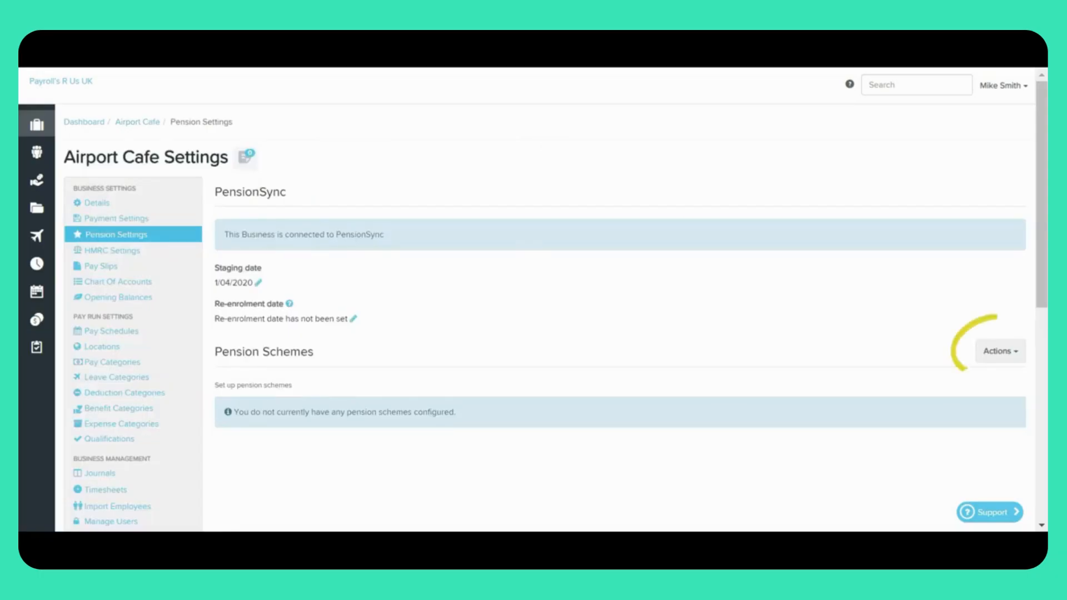
pyautogui.click(1000, 351)
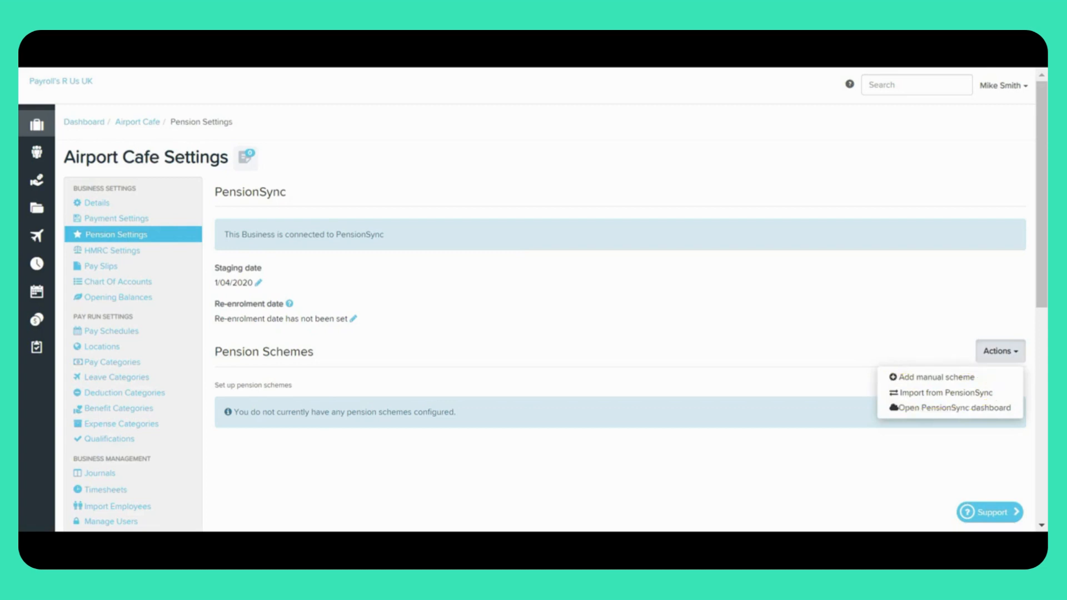
pyautogui.click(936, 377)
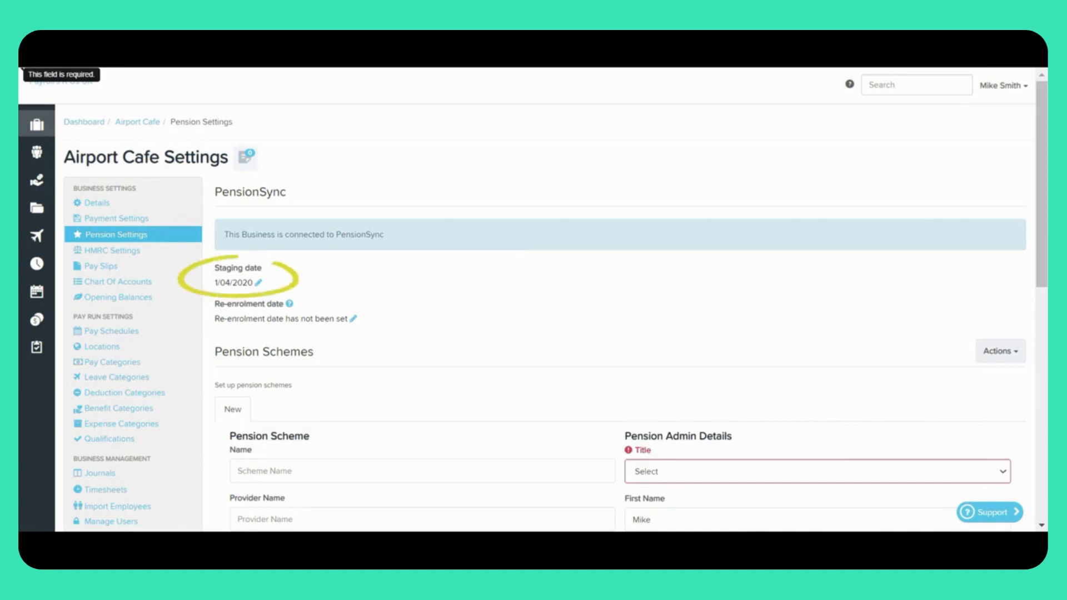
# Re-save the staging date as 1/04/2020 and inspect the re-enrolment date's editing options without saving them.
pyautogui.click(259, 282)
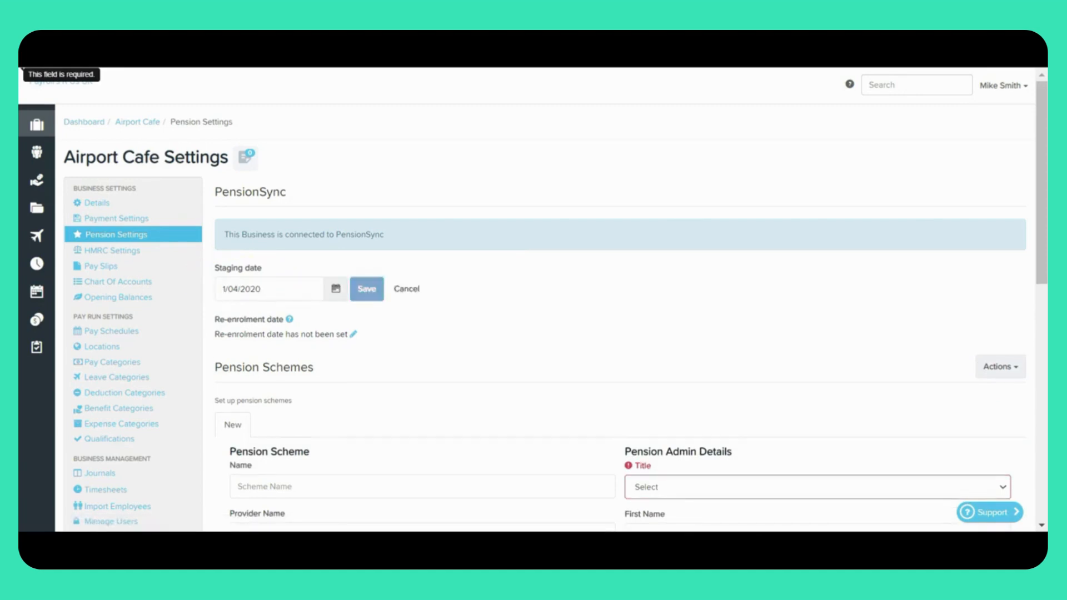
pyautogui.click(367, 289)
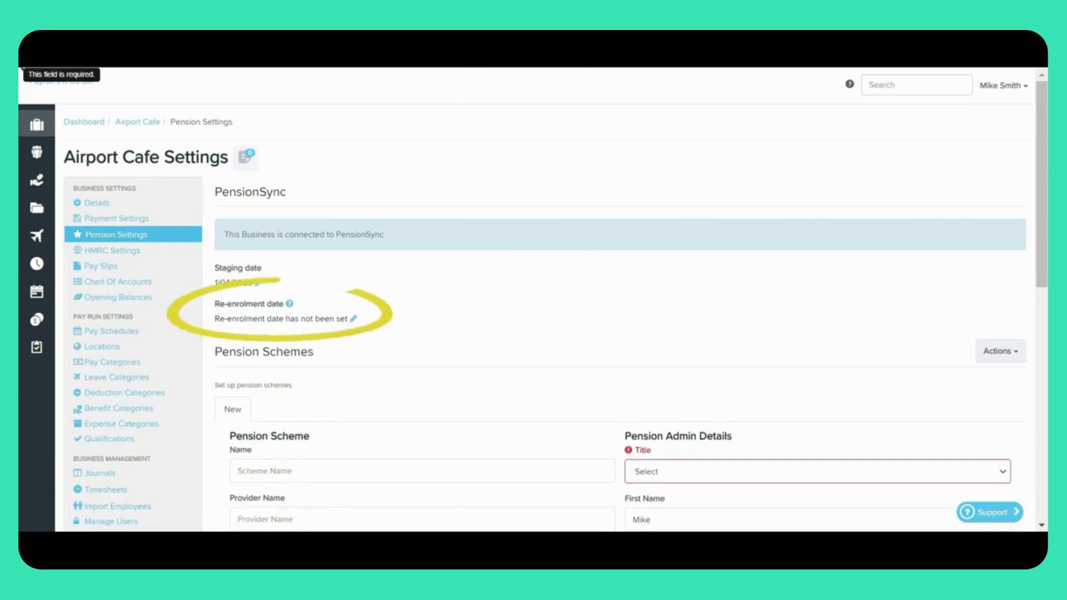
pyautogui.click(353, 318)
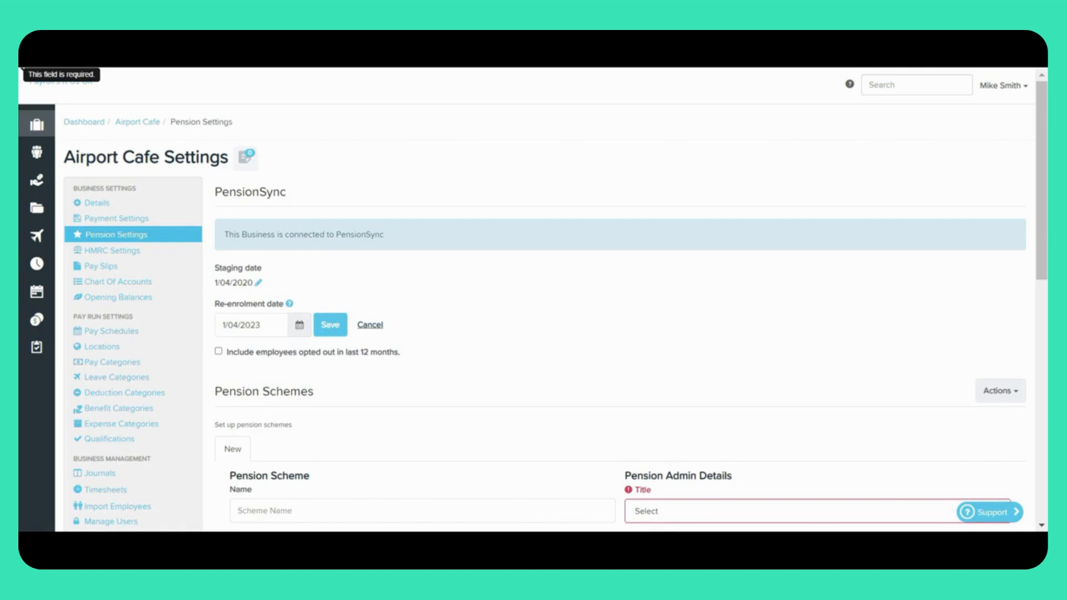
pyautogui.click(370, 325)
# Name the scheme SMART Relief at Source with provider SMART, enter the employer number, admin contact and signatory details with title Mr, and save it.
pyautogui.scroll(-3, 550, 335)
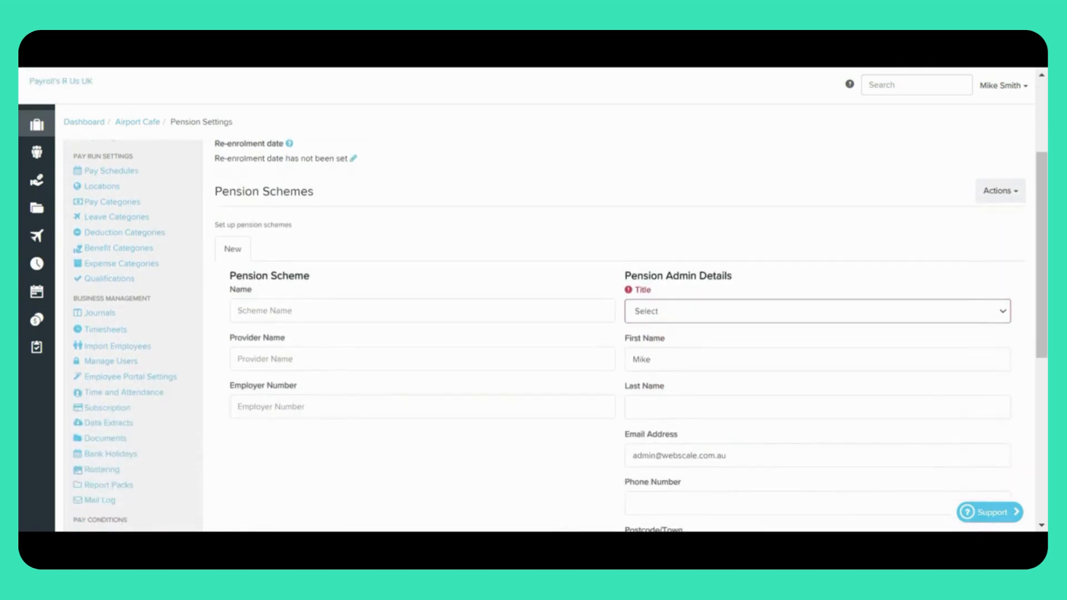
pyautogui.click(422, 274)
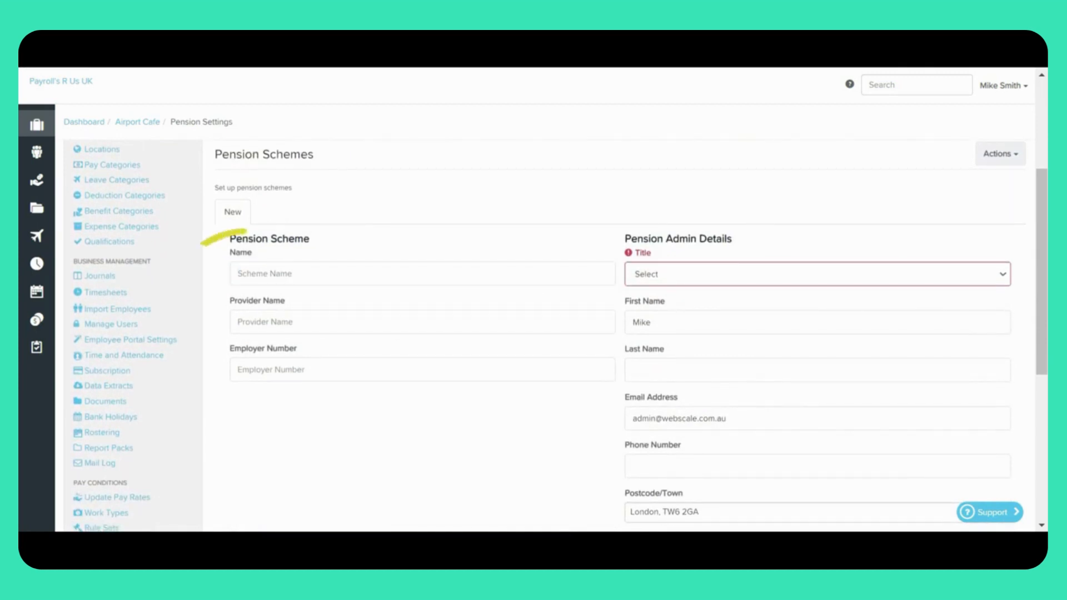
pyautogui.click(422, 273)
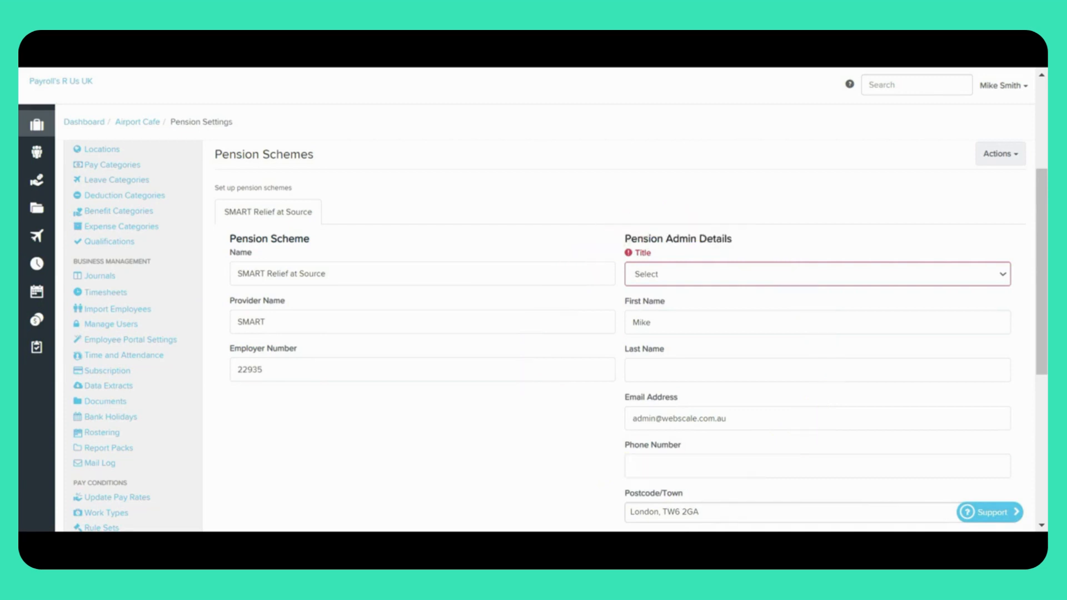
pyautogui.scroll(-5, 555, 334)
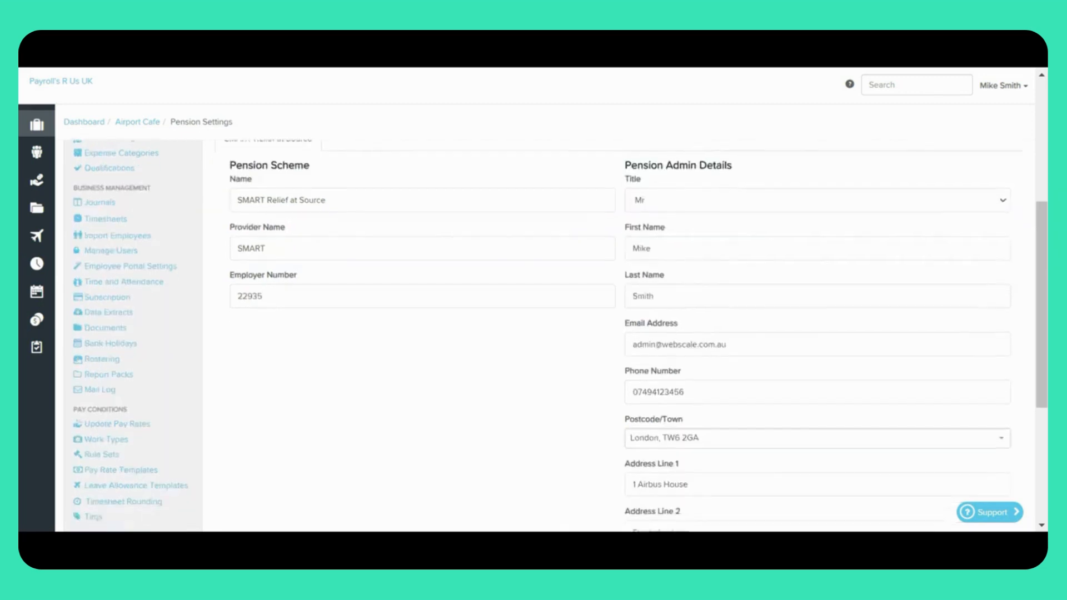
pyautogui.scroll(-2, 555, 333)
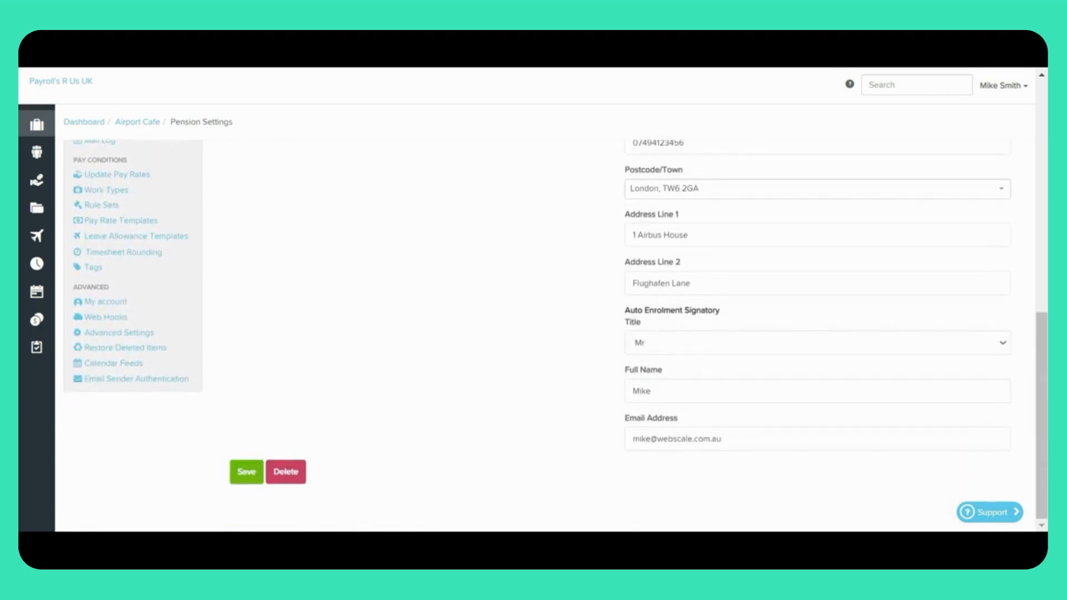
pyautogui.click(246, 472)
# Add a contribution plan named SMART Monthly to the scheme and enter its contribution group ID.
pyautogui.scroll(-2, 556, 333)
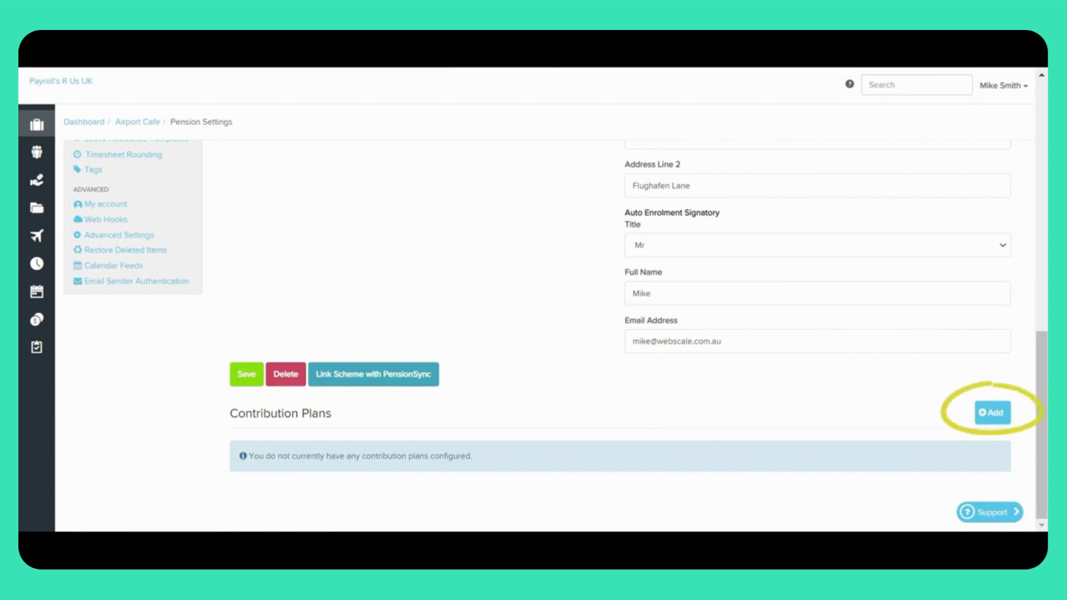
pyautogui.click(993, 412)
pyautogui.scroll(-4, 556, 333)
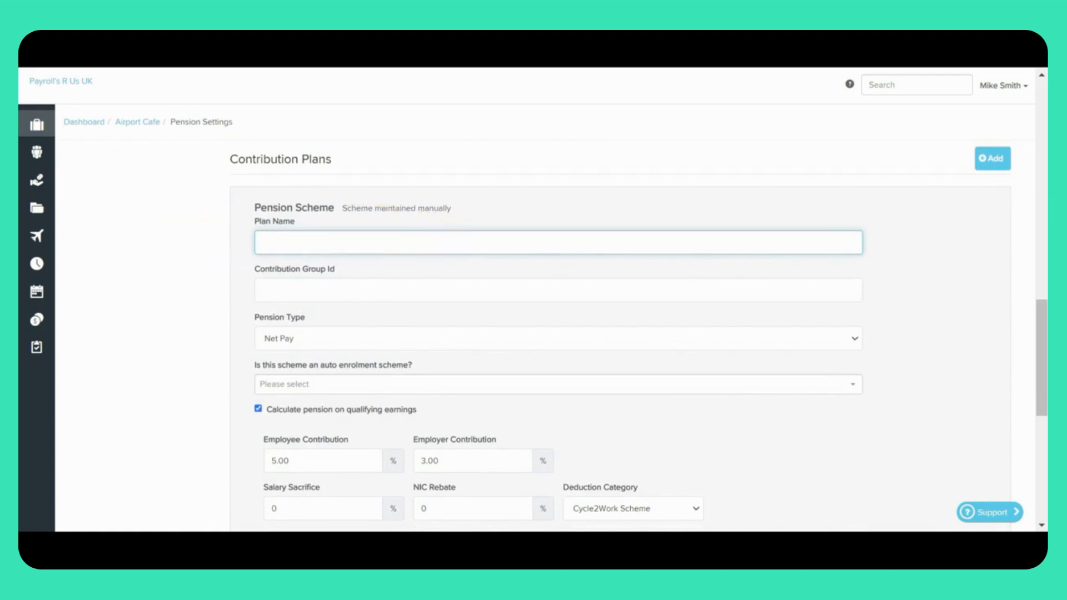
pyautogui.write('SMART Monthly')
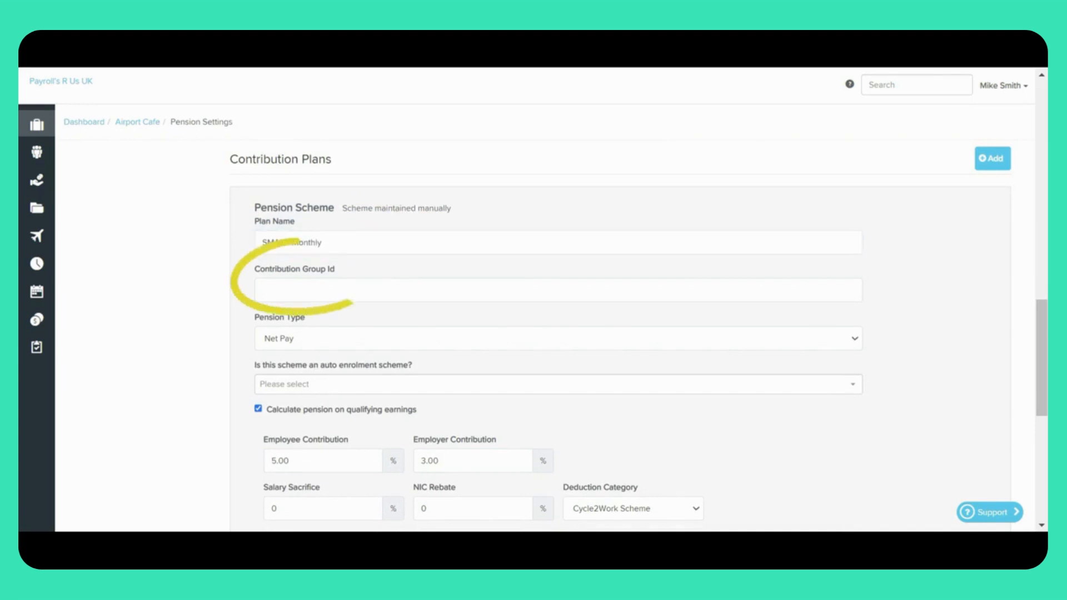
pyautogui.write('22935')
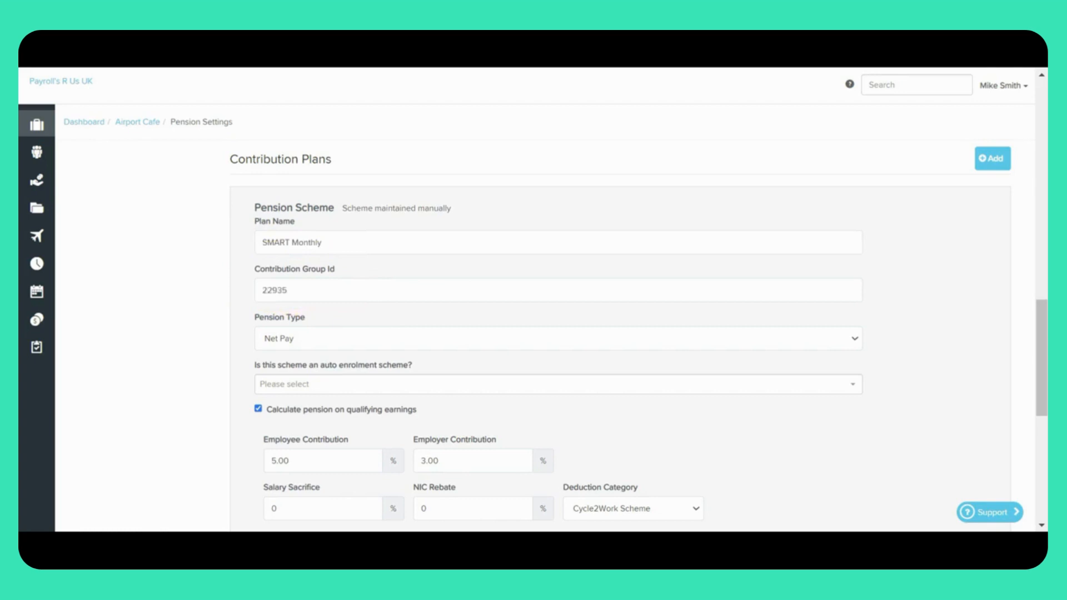
# Set the plan's pension type to Relief At Source and mark it as an auto enrolment scheme.
pyautogui.click(557, 338)
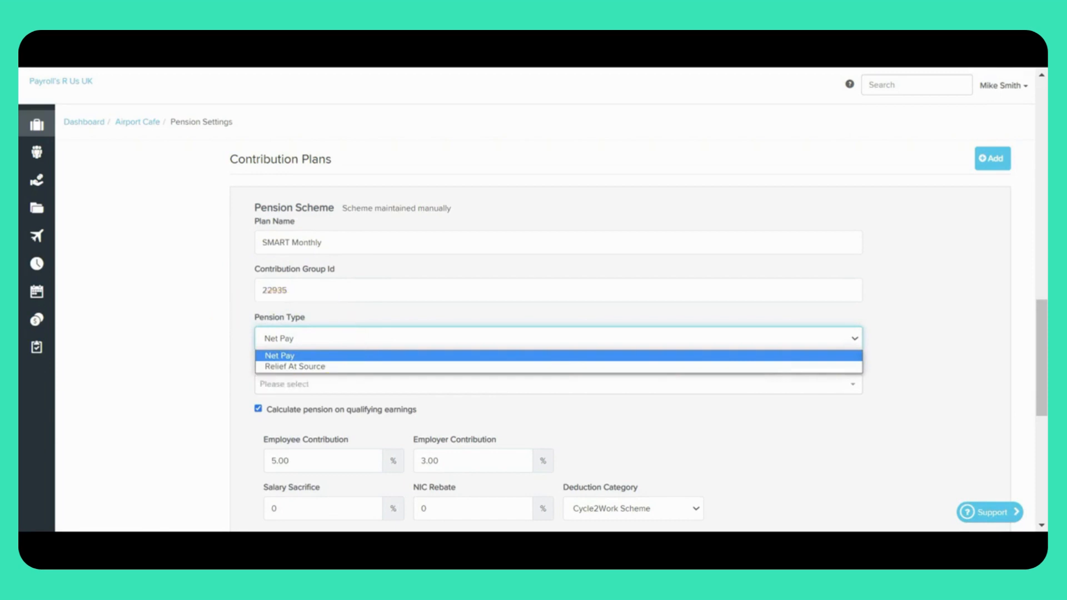
pyautogui.click(558, 366)
pyautogui.click(558, 384)
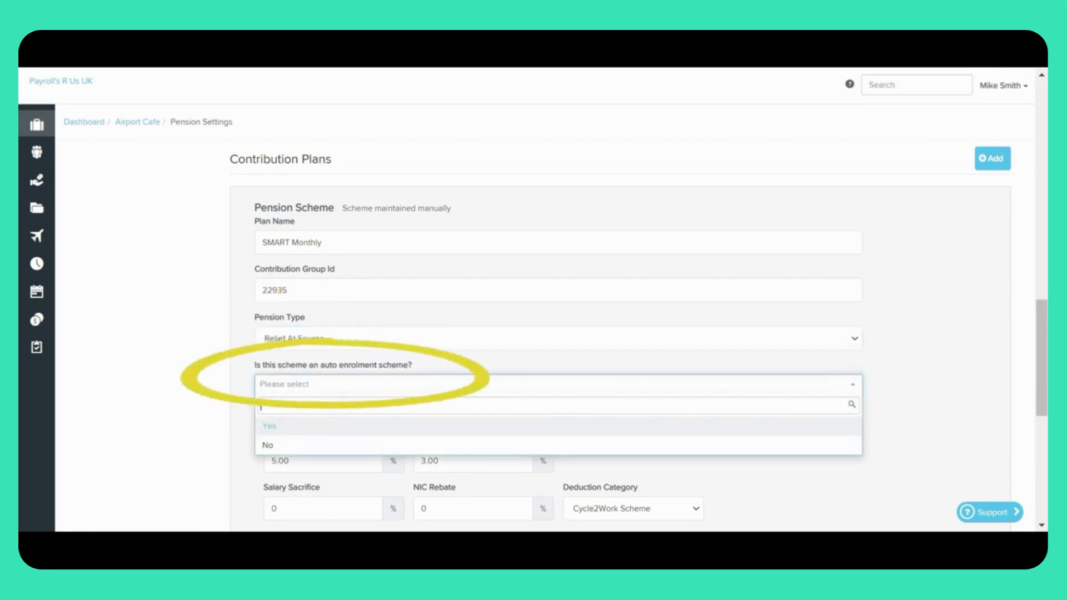
pyautogui.click(558, 426)
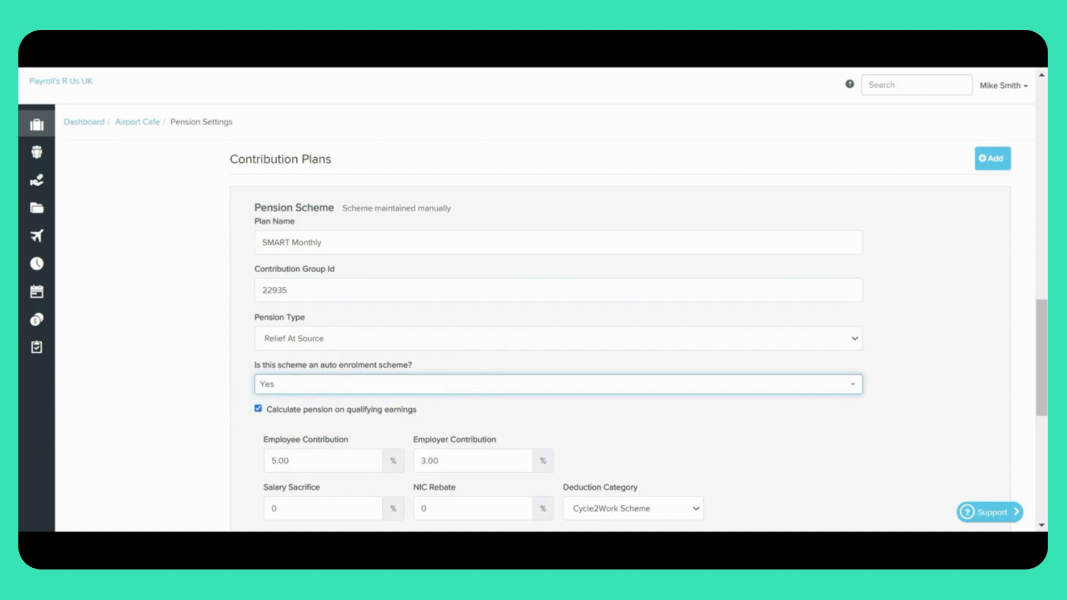
# Set the contribution plan's frequency to Monthly.
pyautogui.scroll(-5, 556, 333)
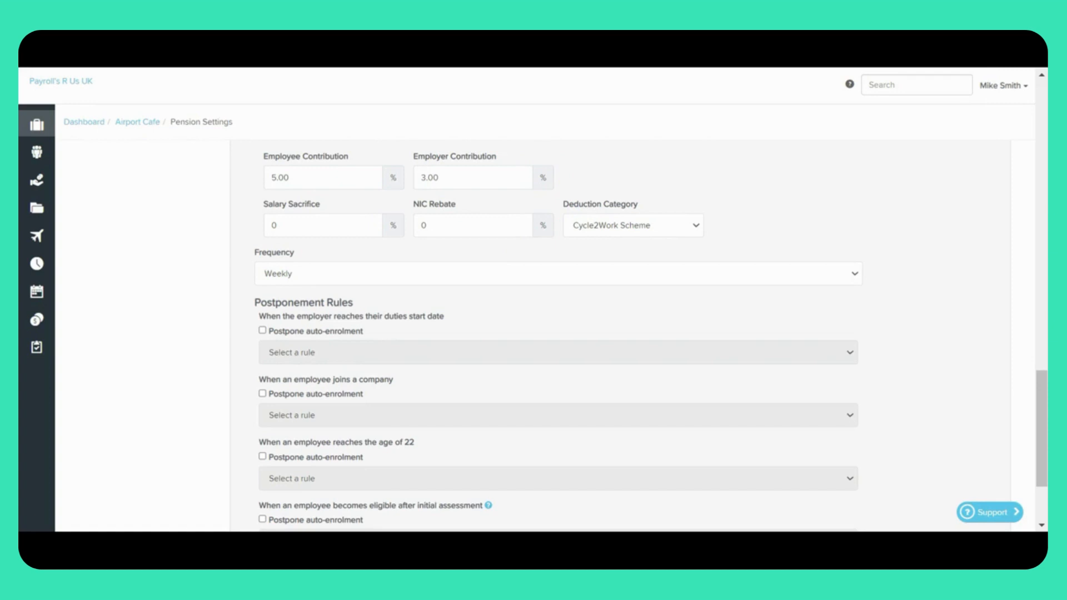
pyautogui.scroll(-3, 556, 334)
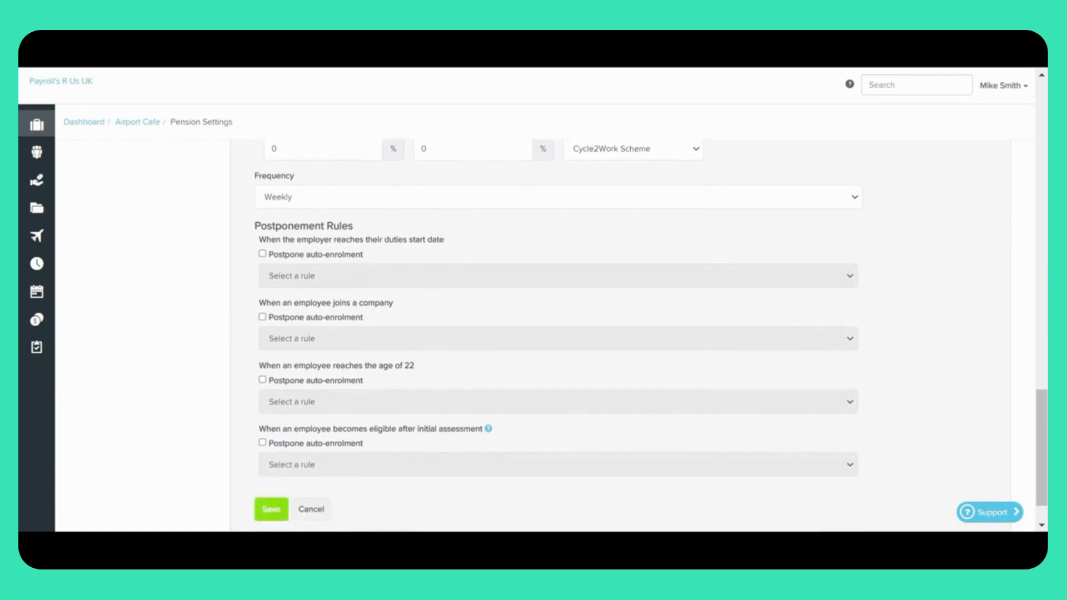
pyautogui.click(557, 178)
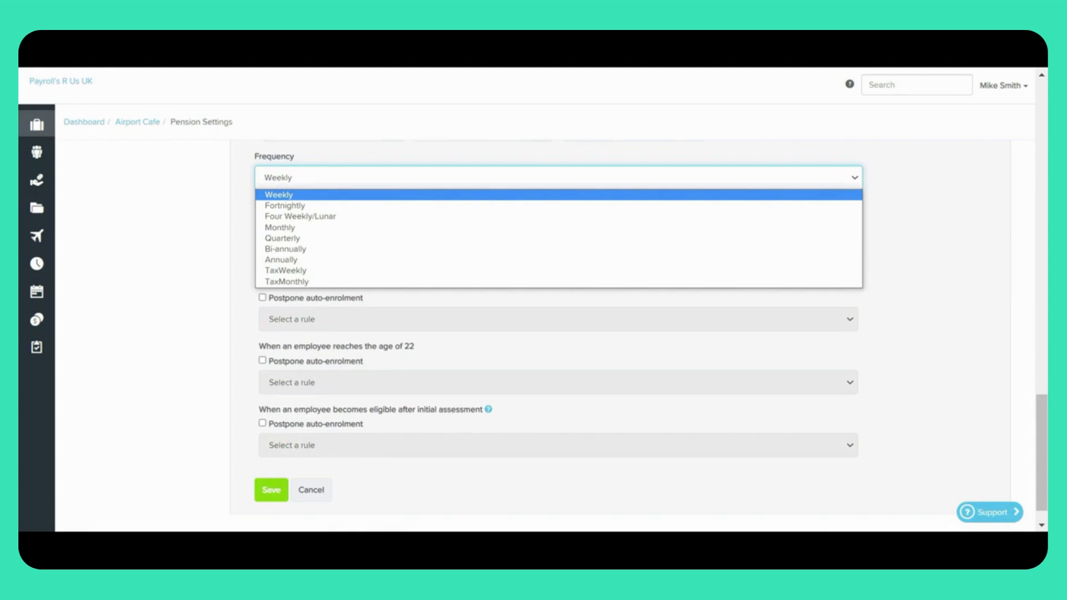
pyautogui.click(280, 228)
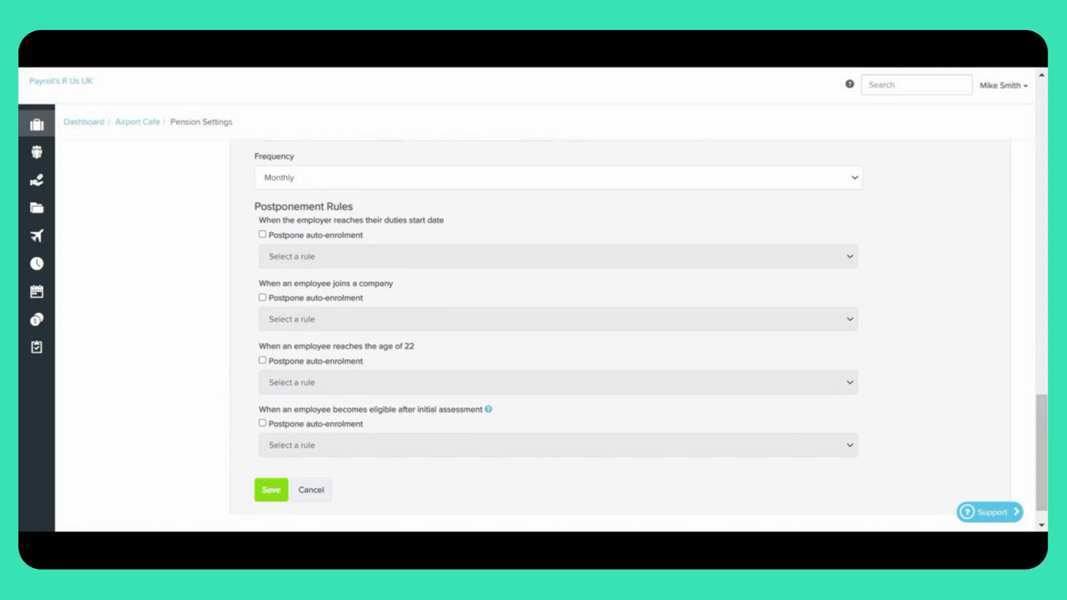
# Try postponing auto-enrolment when an employee joins the company, using the rule for a following number of months.
pyautogui.click(262, 298)
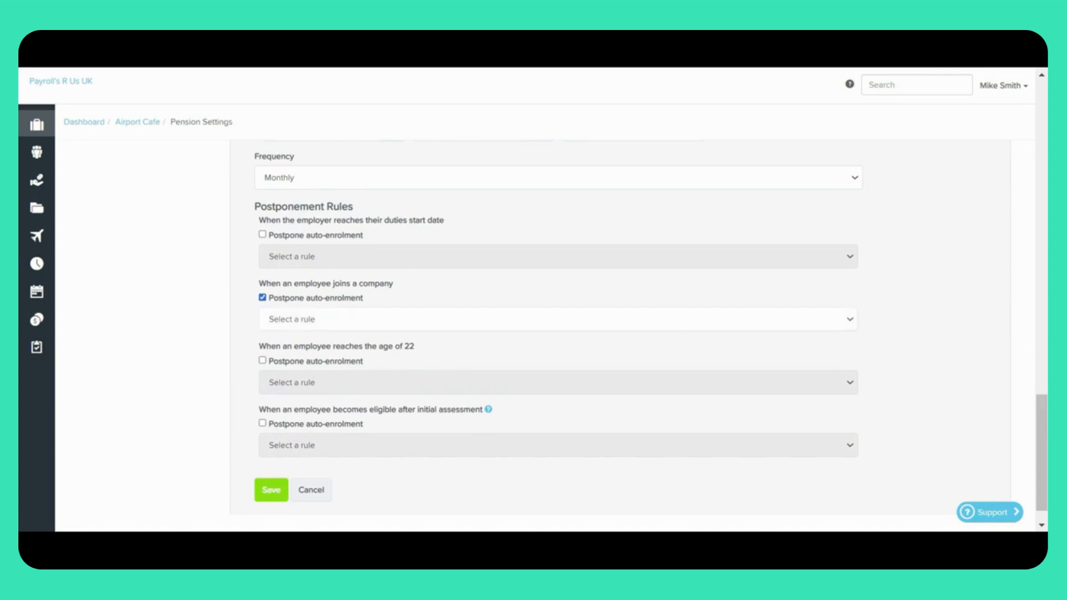
pyautogui.click(558, 320)
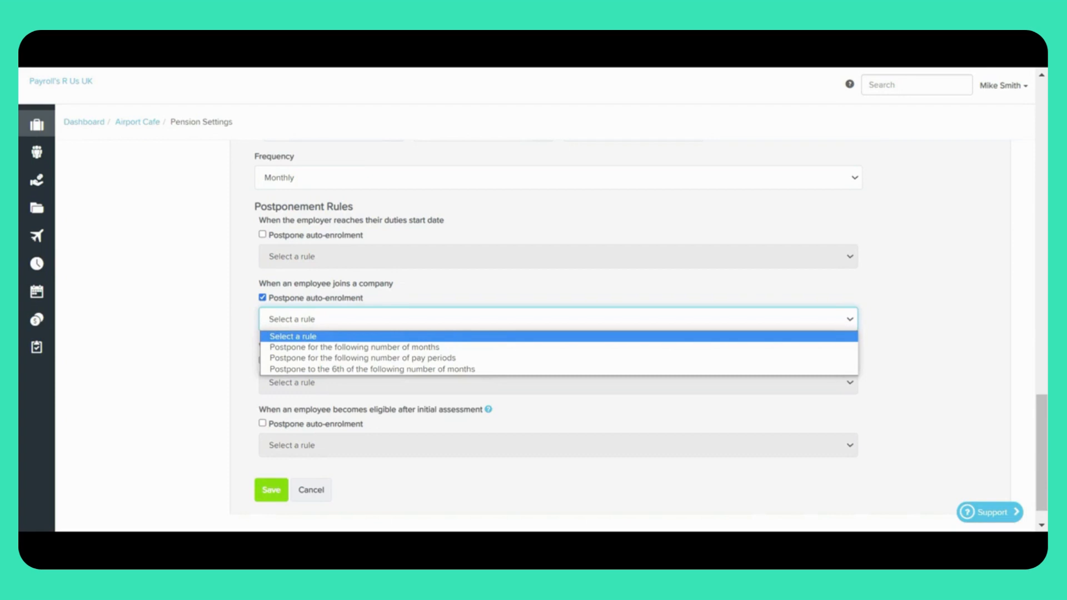
pyautogui.press('Down')
pyautogui.press('Return')
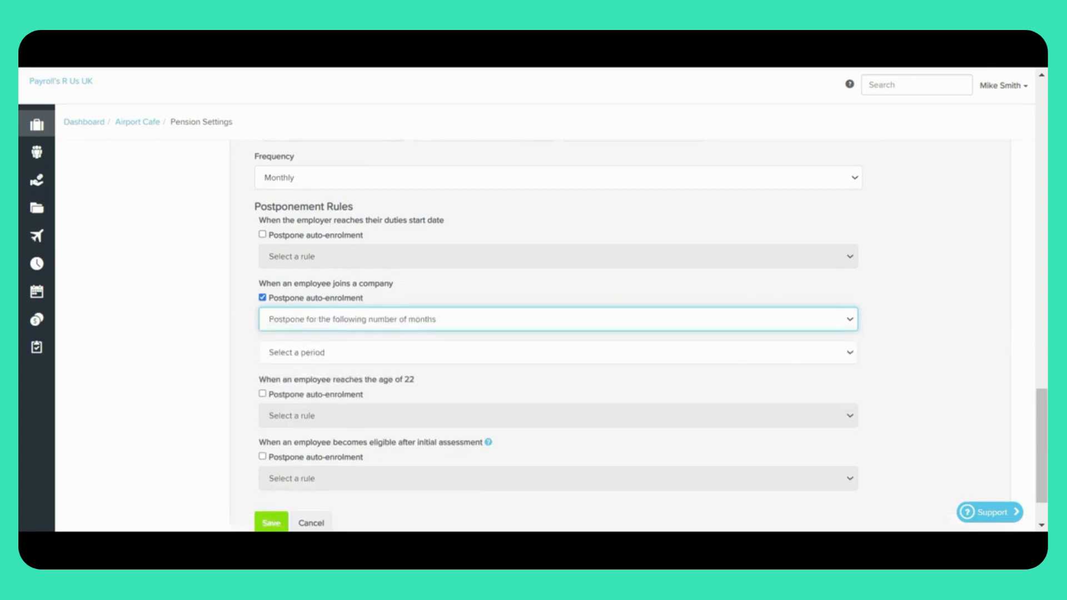
pyautogui.click(557, 352)
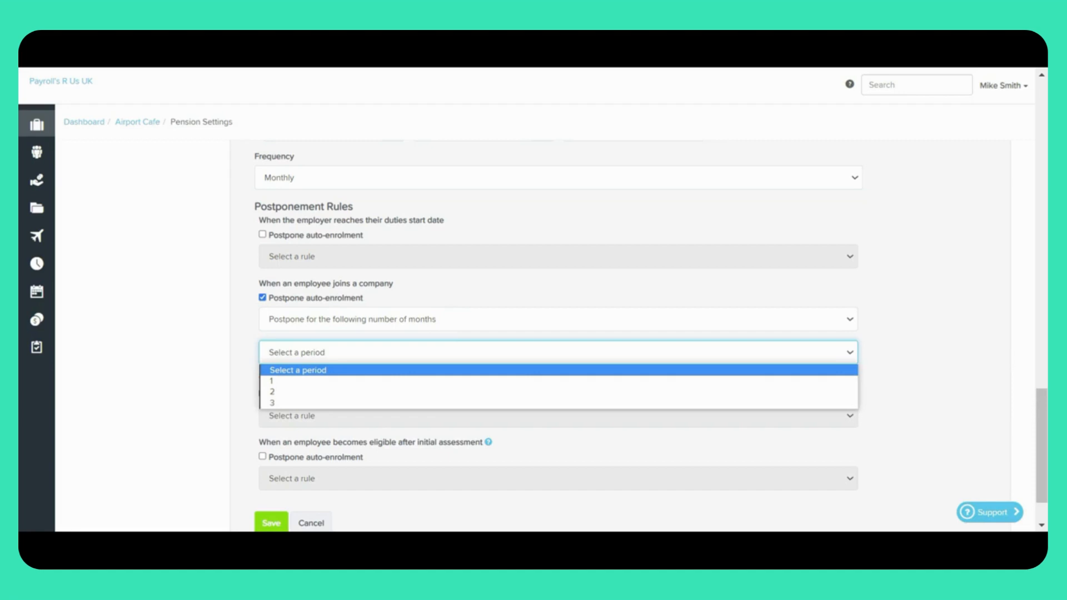
pyautogui.press('Escape')
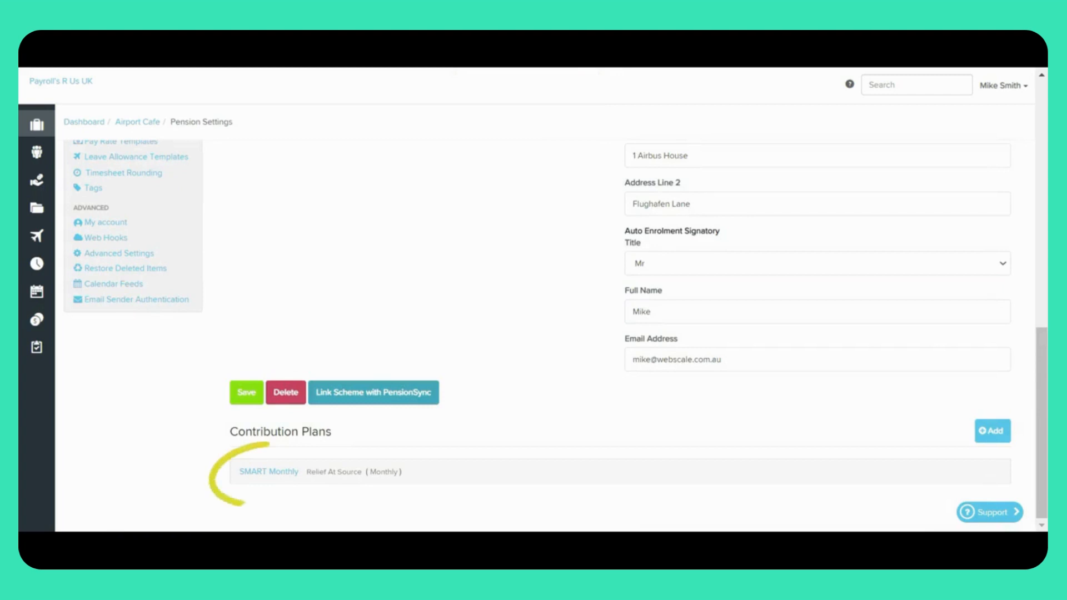
# Edit the SMART Monthly contribution plan to set the employee contribution to 4% and save it.
pyautogui.click(268, 472)
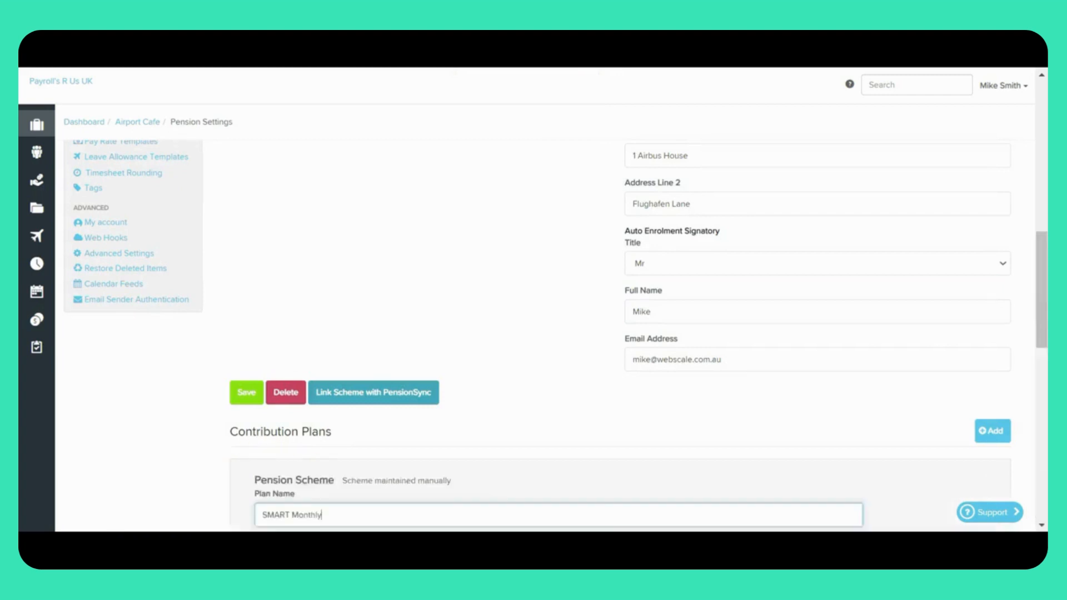
pyautogui.scroll(-5, 620, 335)
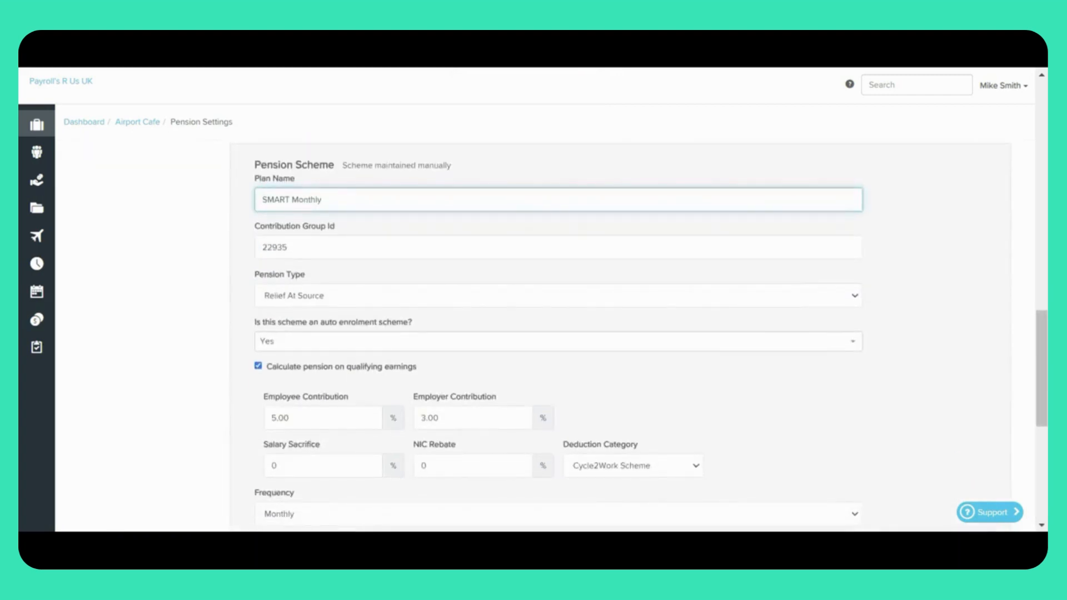
pyautogui.click(273, 418)
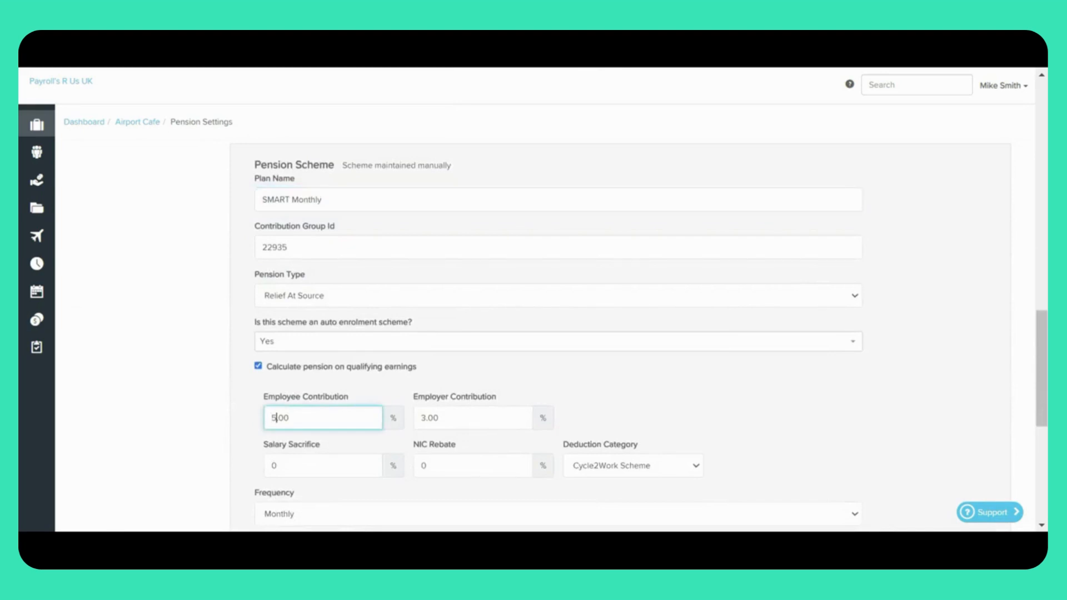
pyautogui.press('Delete')
pyautogui.write('4')
pyautogui.scroll(-7, 620, 335)
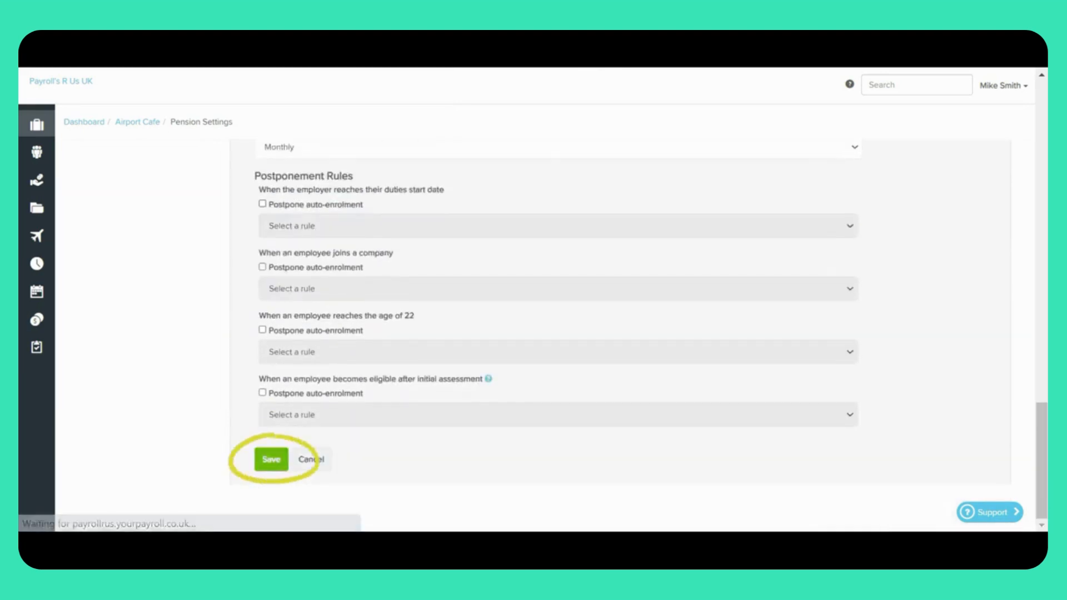
pyautogui.click(271, 459)
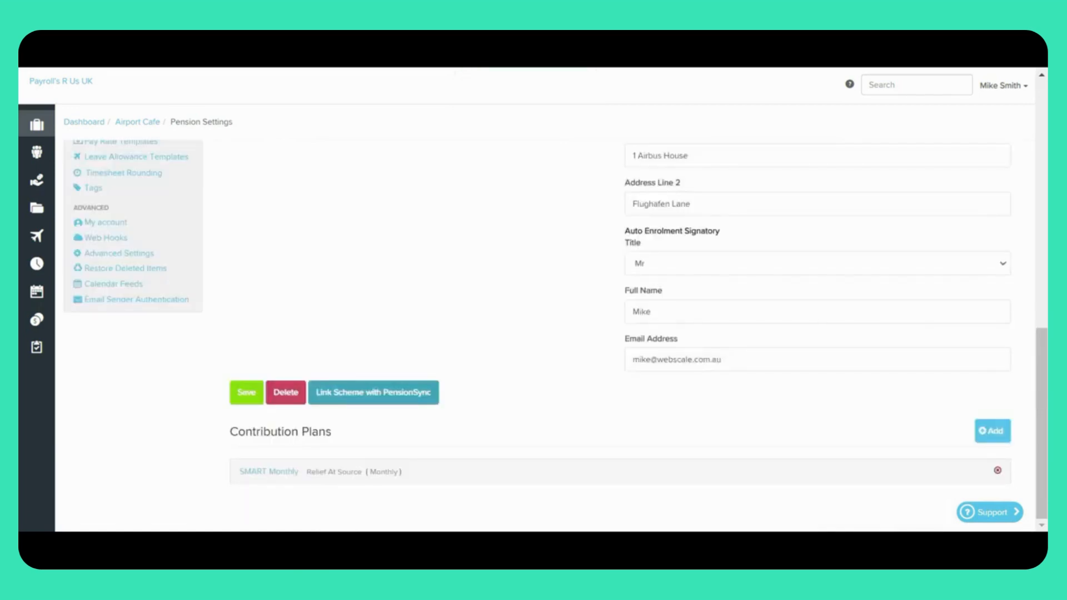